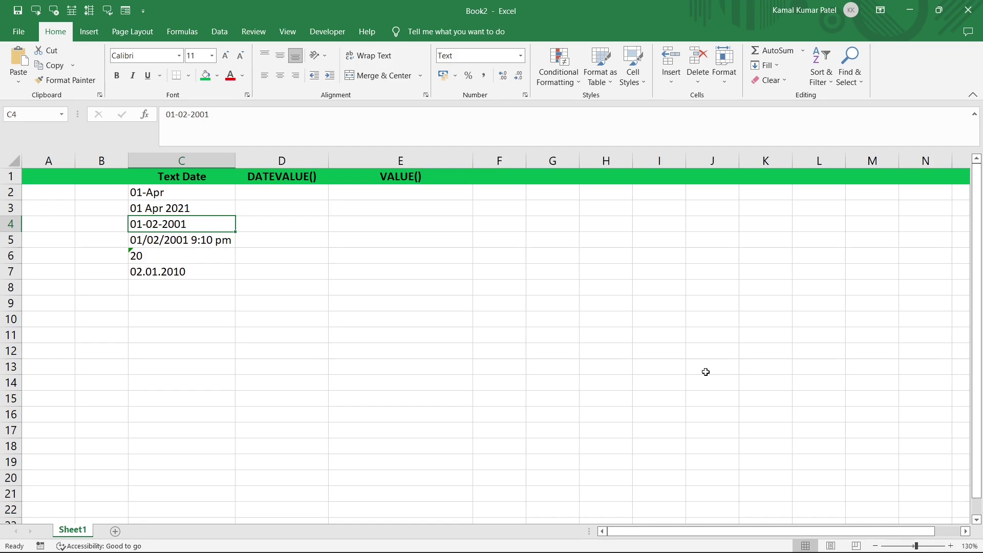
Step: After reviewing the text dates, enter =DATEVALUE(C2) in D2, turning 01-Apr into 44652
{"action": "key", "text": "Up"}
{"action": "key", "text": "Up"}
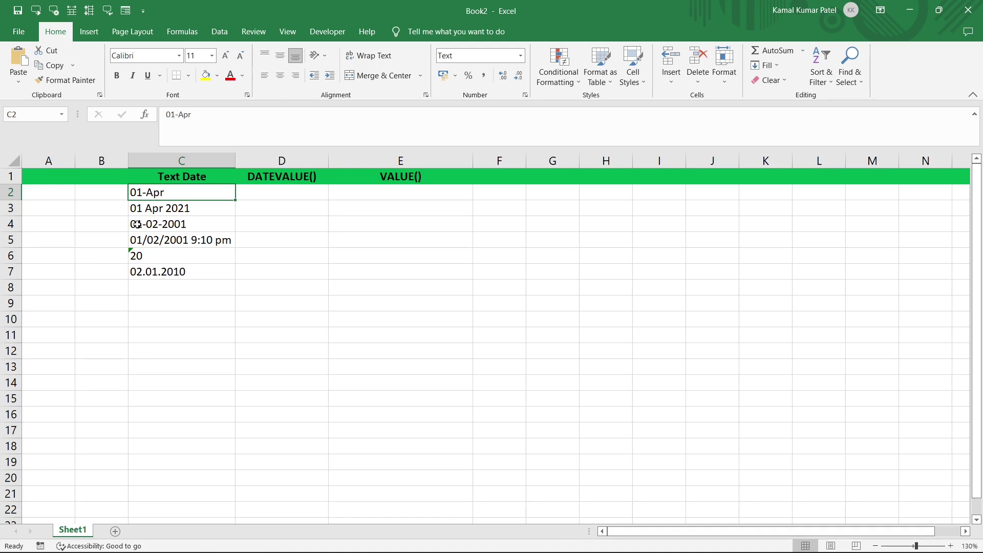
{"action": "left_click", "coordinate": [137, 224]}
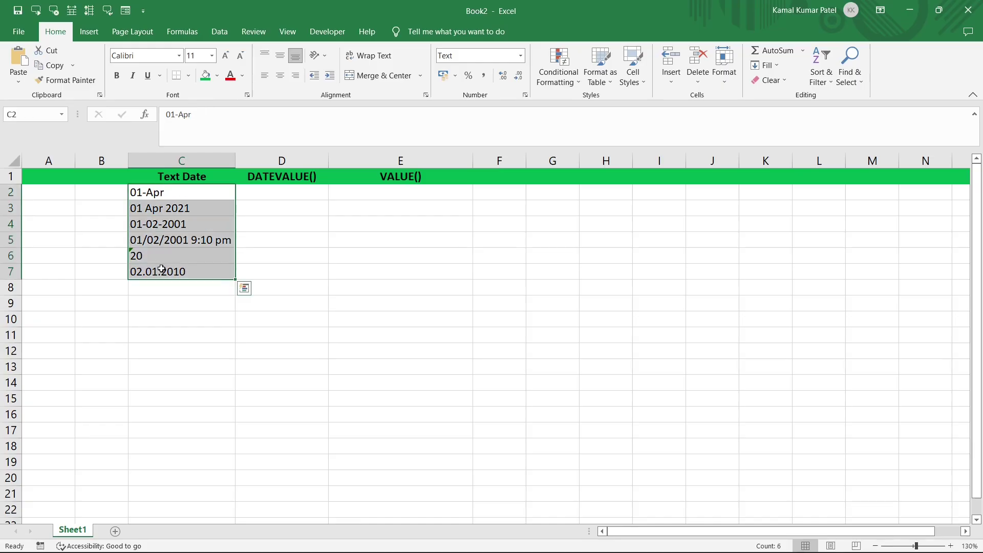
{"action": "left_click", "coordinate": [268, 194]}
{"action": "type", "text": "=date"}
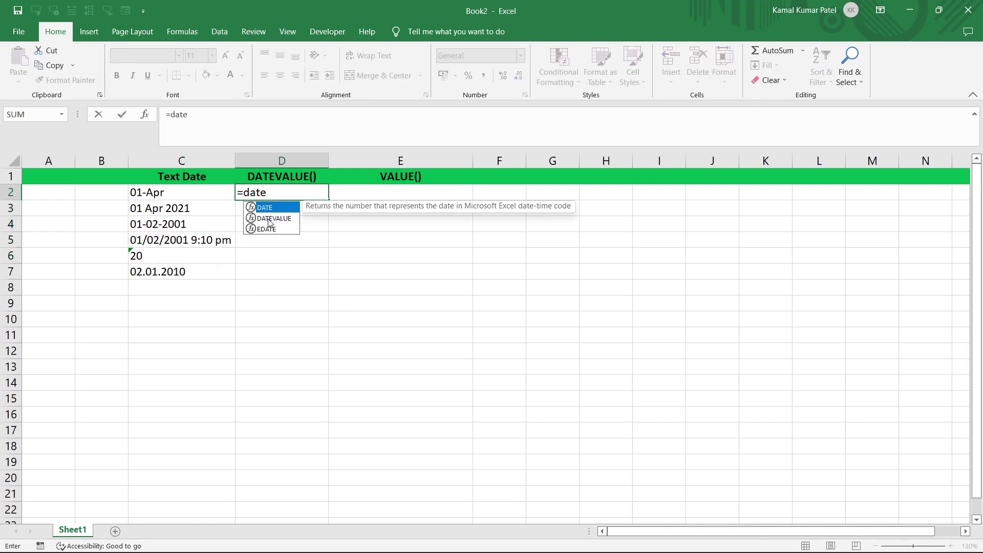
{"action": "key", "text": "Down"}
{"action": "key", "text": "Down"}
{"action": "key", "text": "Tab"}
{"action": "left_click", "coordinate": [186, 196]}
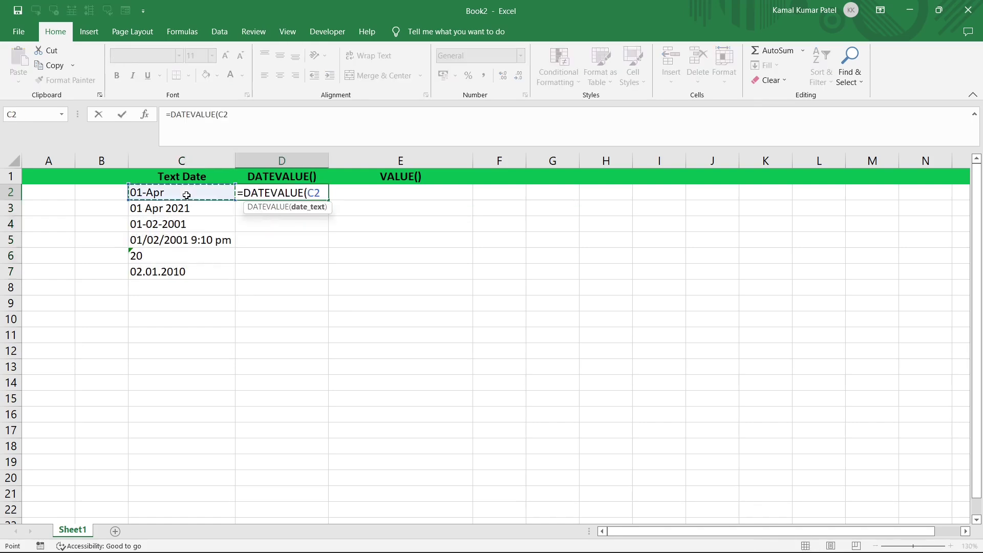
{"action": "type", "text": ")"}
{"action": "key", "text": "Return"}
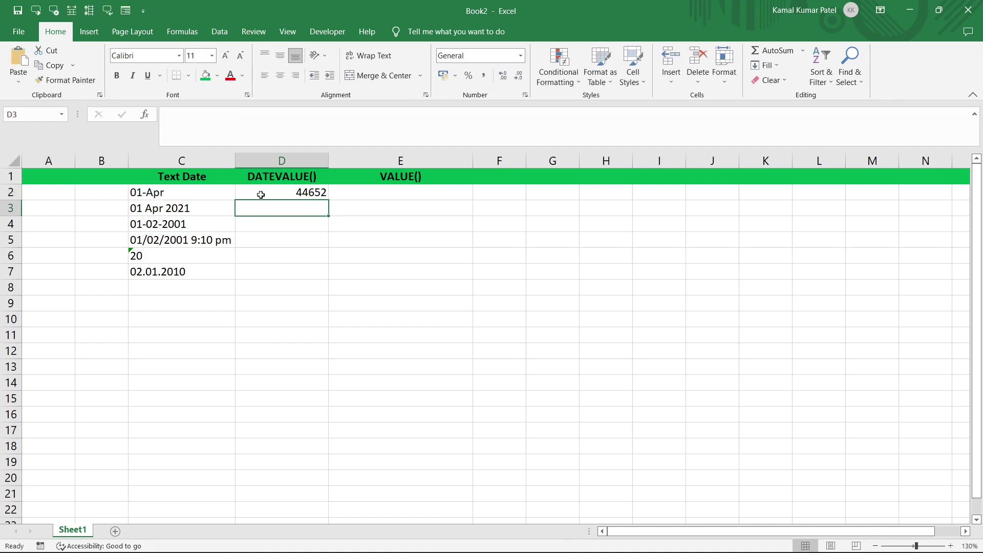
{"action": "left_click", "coordinate": [261, 194]}
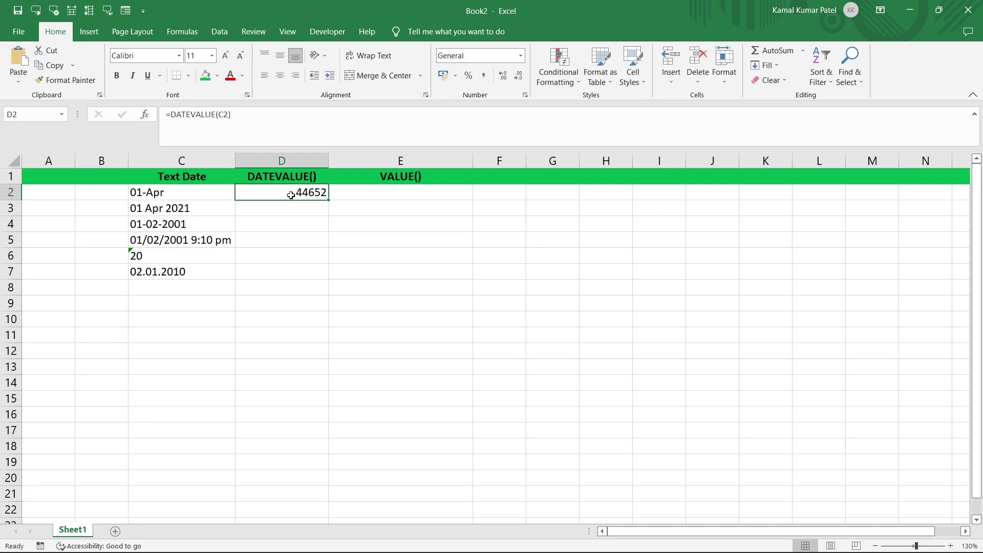
Step: Fill the DATEVALUE formula down to D7 and check the result for C5's date-time text
{"action": "left_click_drag", "start_coordinate": [328, 199], "coordinate": [327, 276]}
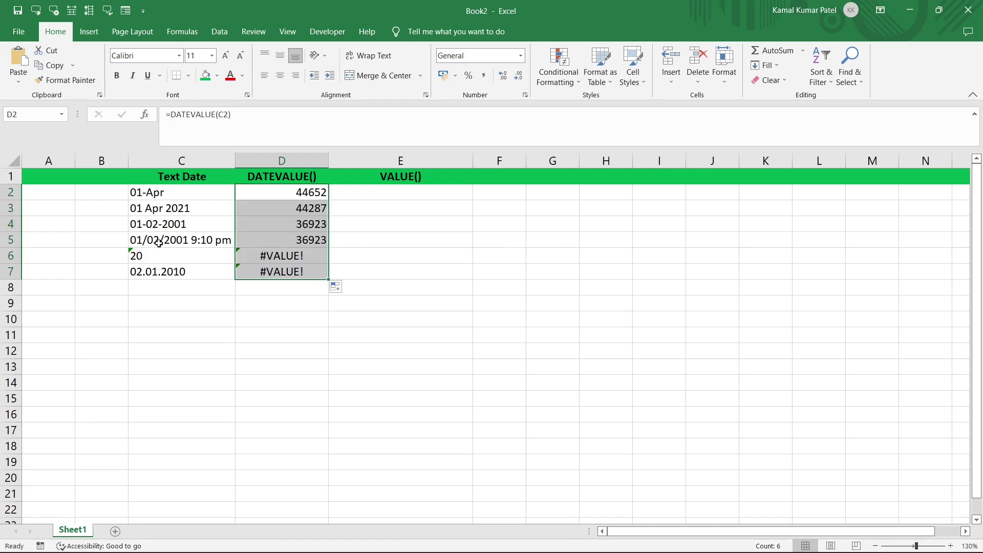
{"action": "left_click", "coordinate": [159, 243]}
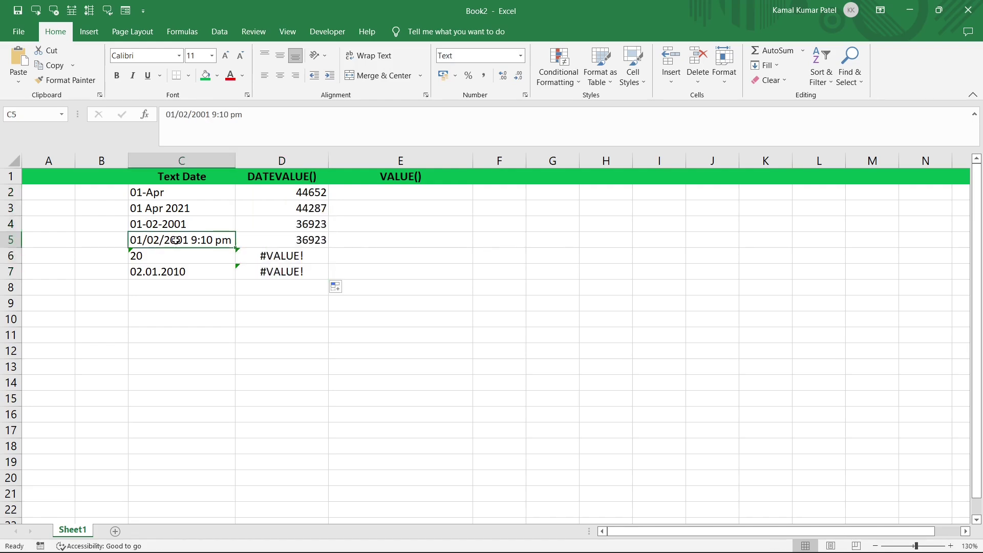
{"action": "left_click", "coordinate": [292, 243]}
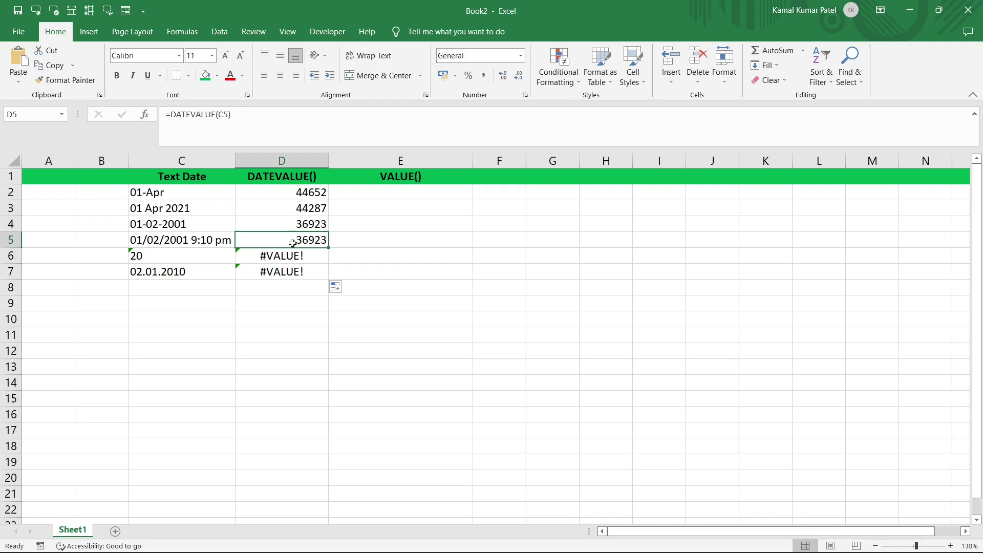
Step: Compare the #VALUE! results against the number 20 and the dotted date 02.01.2010
{"action": "left_click", "coordinate": [153, 255]}
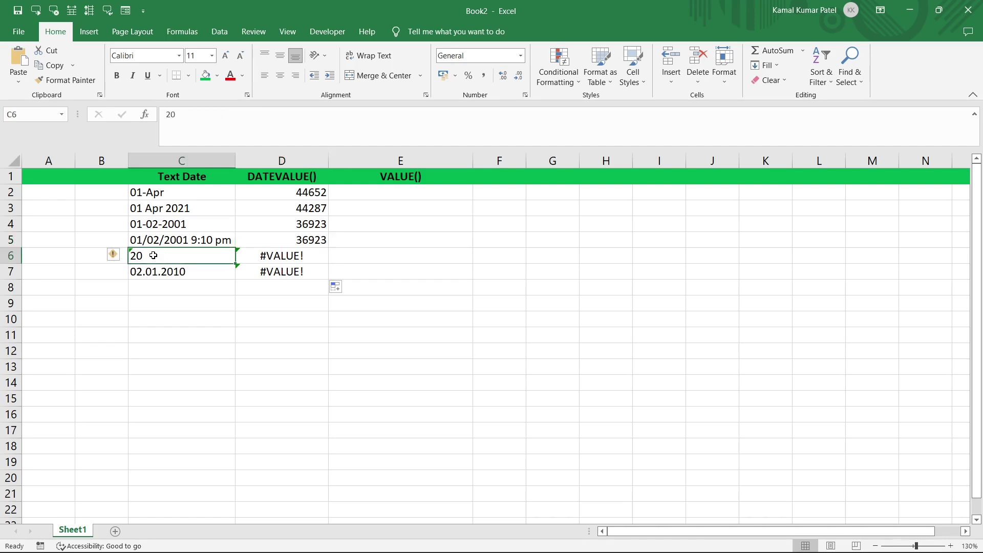
{"action": "left_click", "coordinate": [297, 257]}
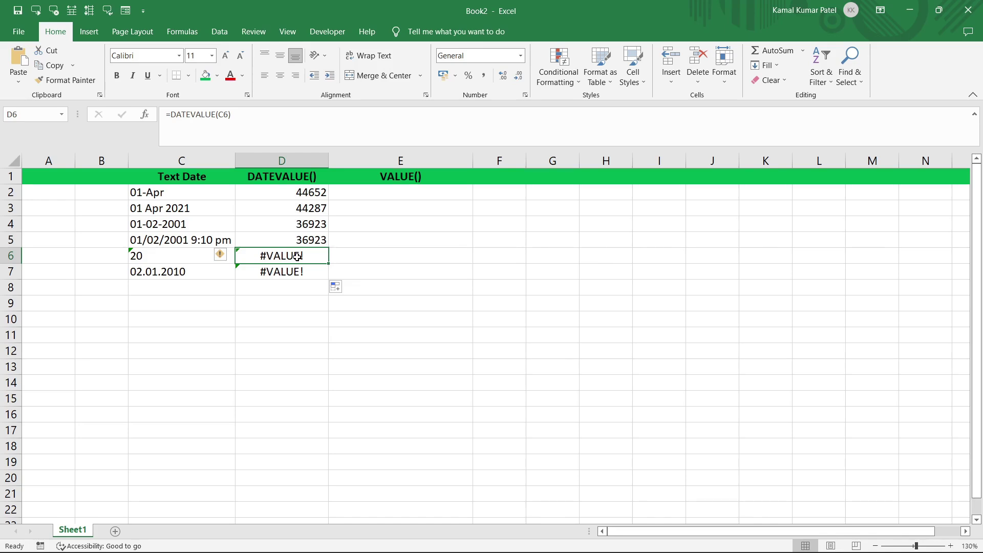
{"action": "left_click", "coordinate": [173, 272]}
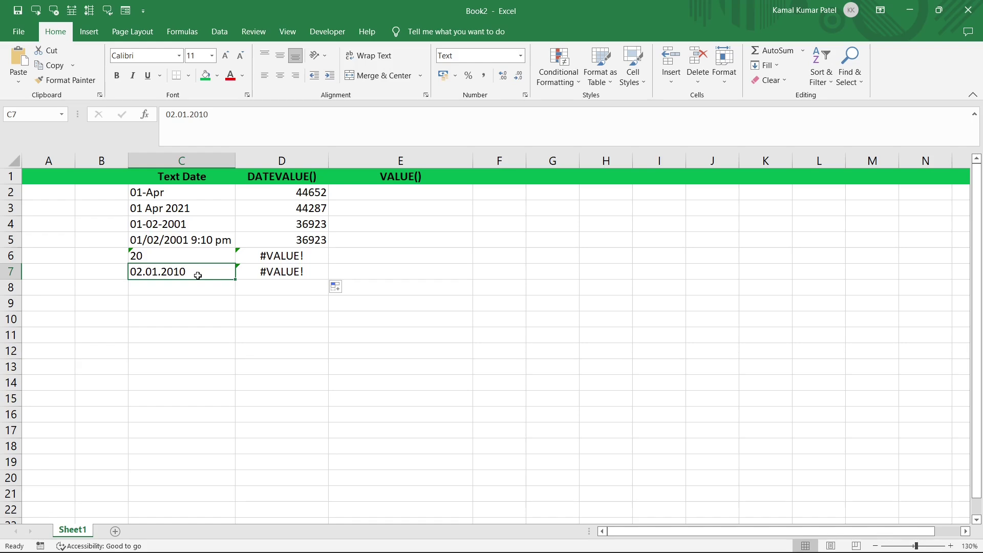
Step: Enter =VALUE(C2) in E2, which also returns 44652 for the text date 01-Apr
{"action": "left_click", "coordinate": [395, 194]}
{"action": "type", "text": "="}
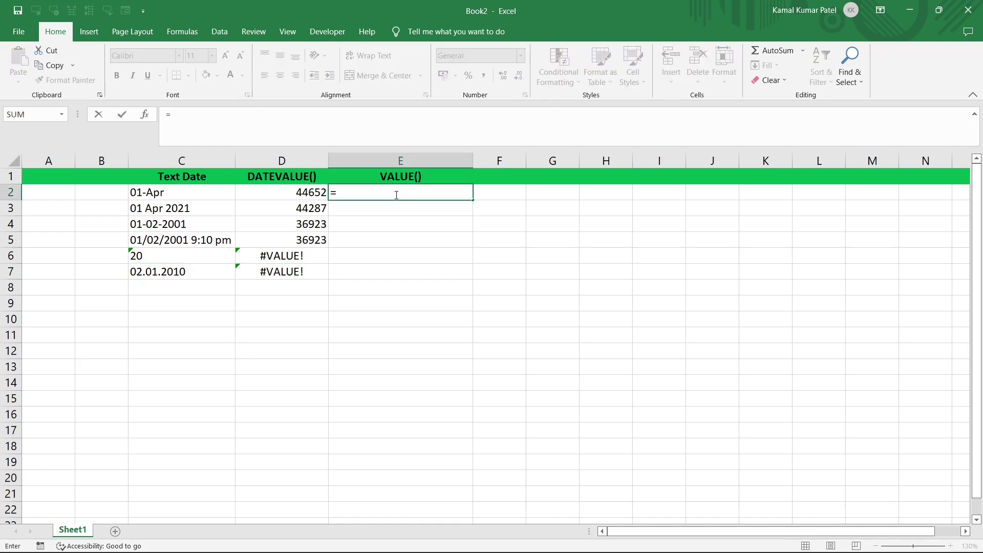
{"action": "type", "text": "va"}
{"action": "key", "text": "Tab"}
{"action": "left_click", "coordinate": [163, 193]}
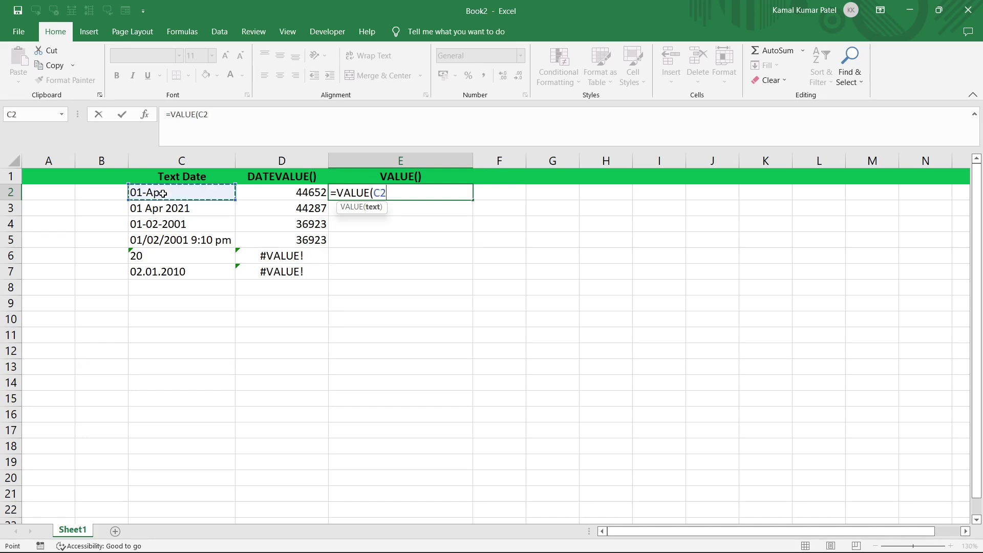
{"action": "type", "text": ")"}
{"action": "key", "text": "Return"}
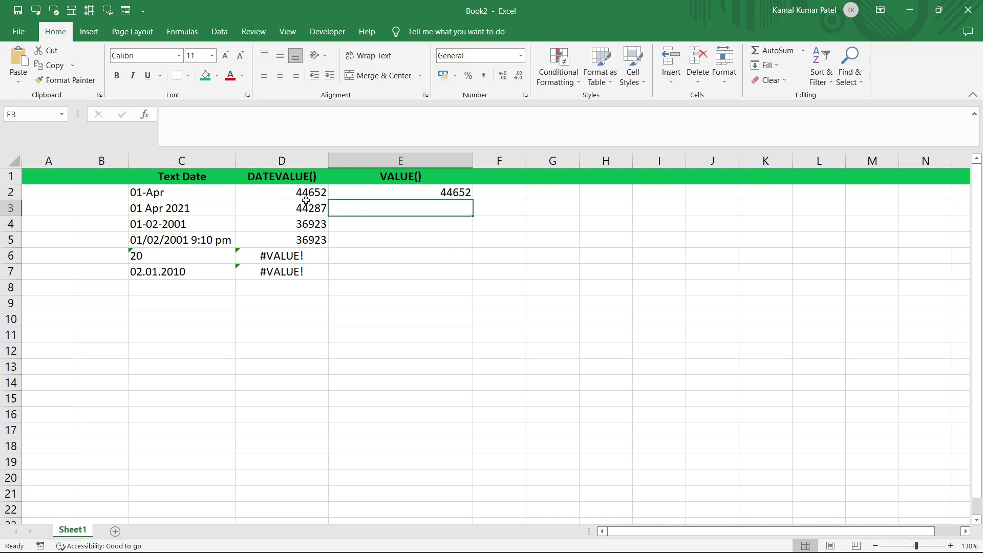
{"action": "left_click", "coordinate": [445, 194]}
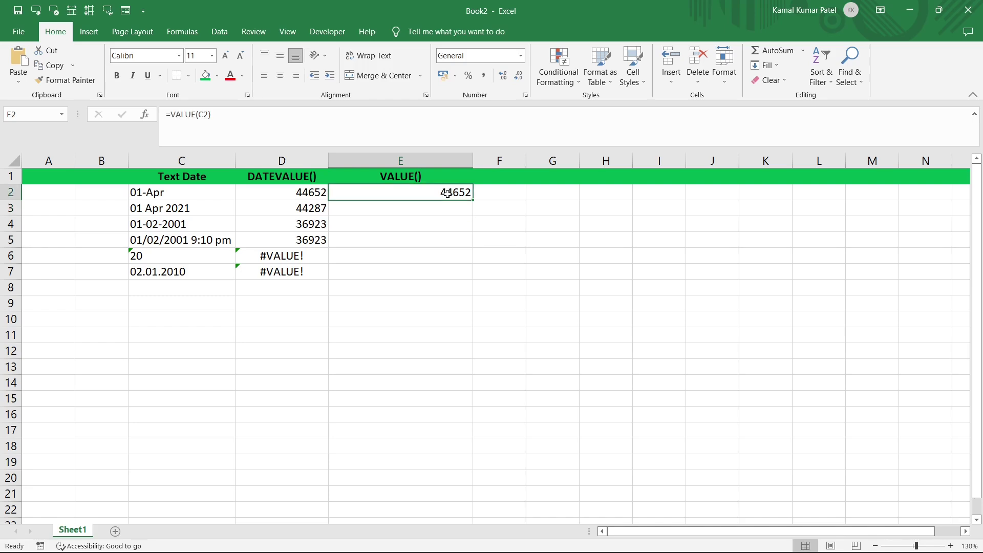
{"action": "left_click_drag", "start_coordinate": [471, 200], "coordinate": [461, 273]}
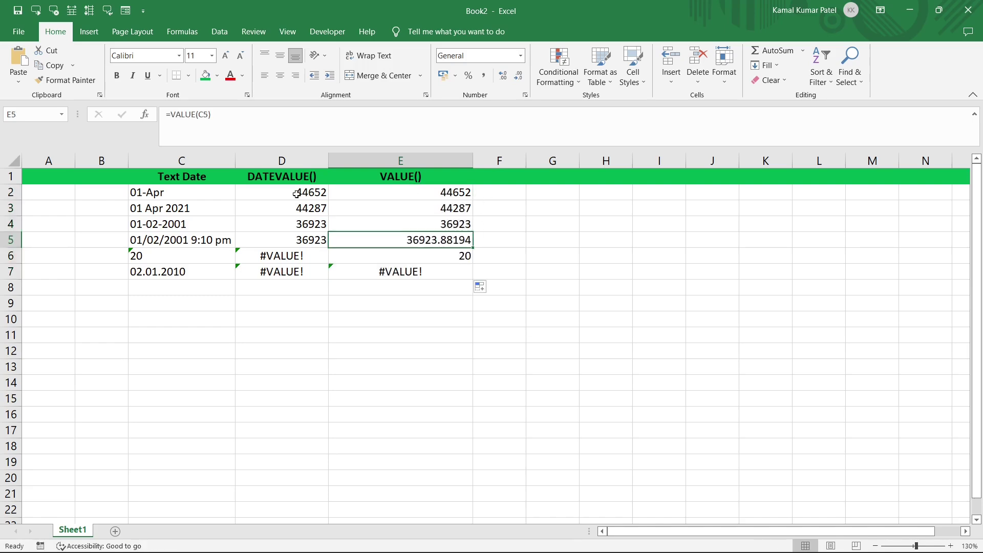
{"action": "left_click_drag", "start_coordinate": [307, 194], "coordinate": [443, 223]}
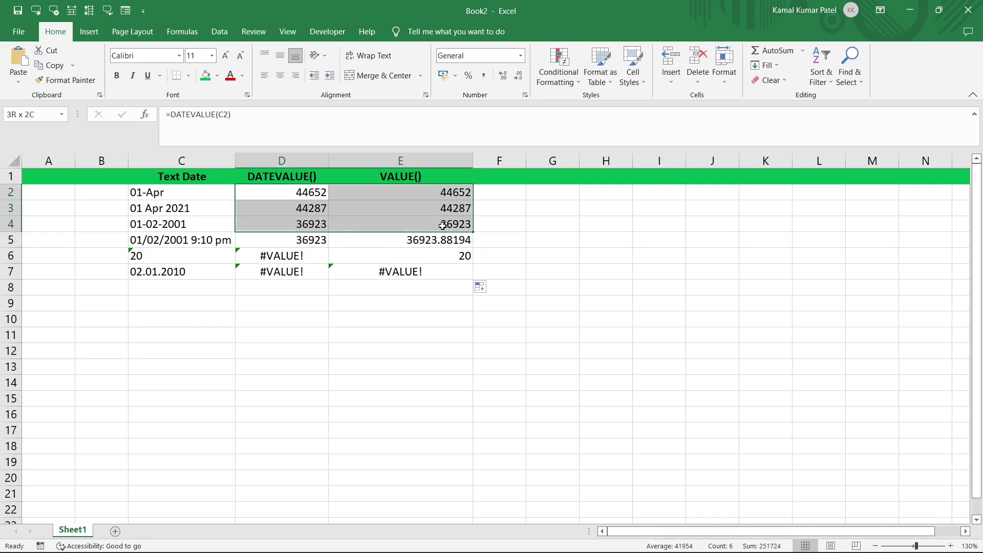
{"action": "left_click", "coordinate": [172, 240]}
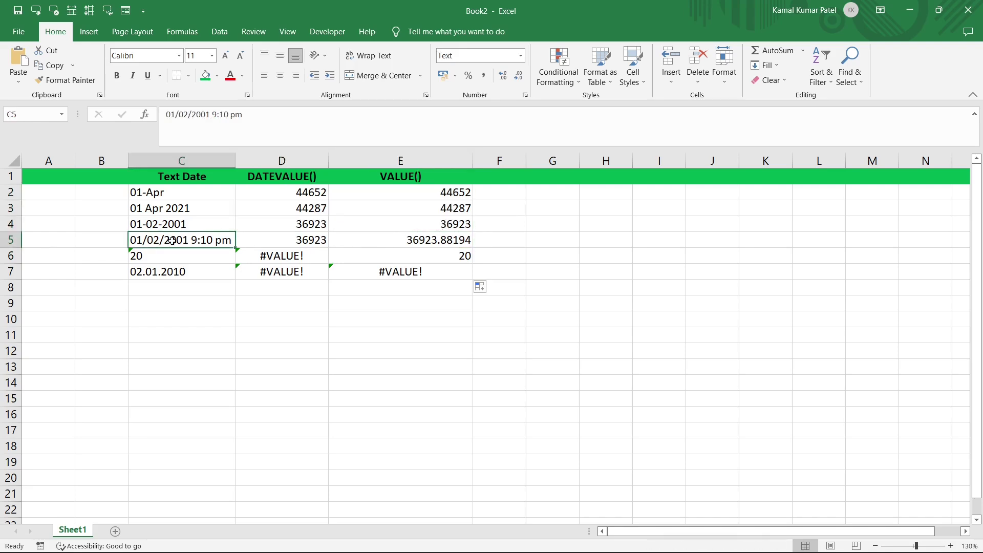
{"action": "left_click", "coordinate": [430, 240]}
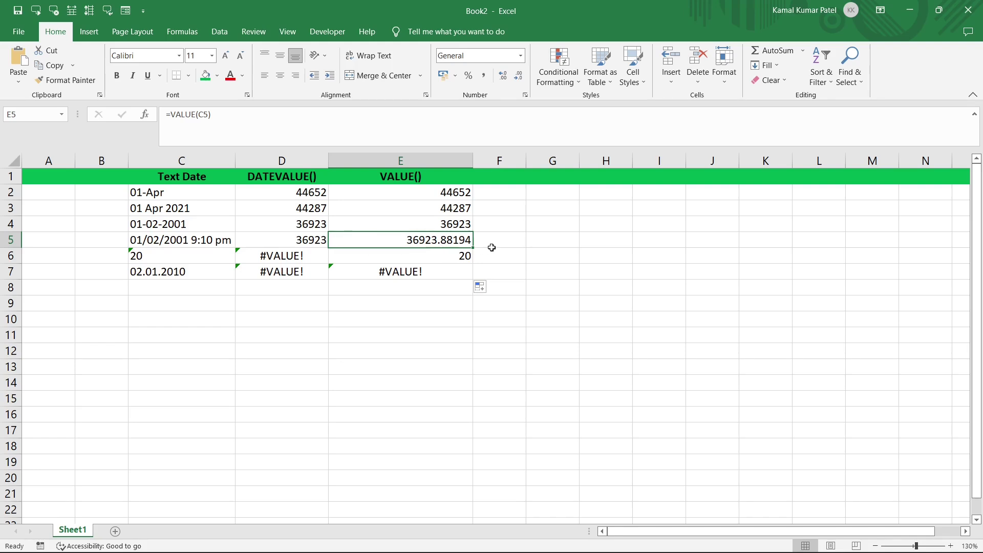
{"action": "left_click", "coordinate": [173, 257]}
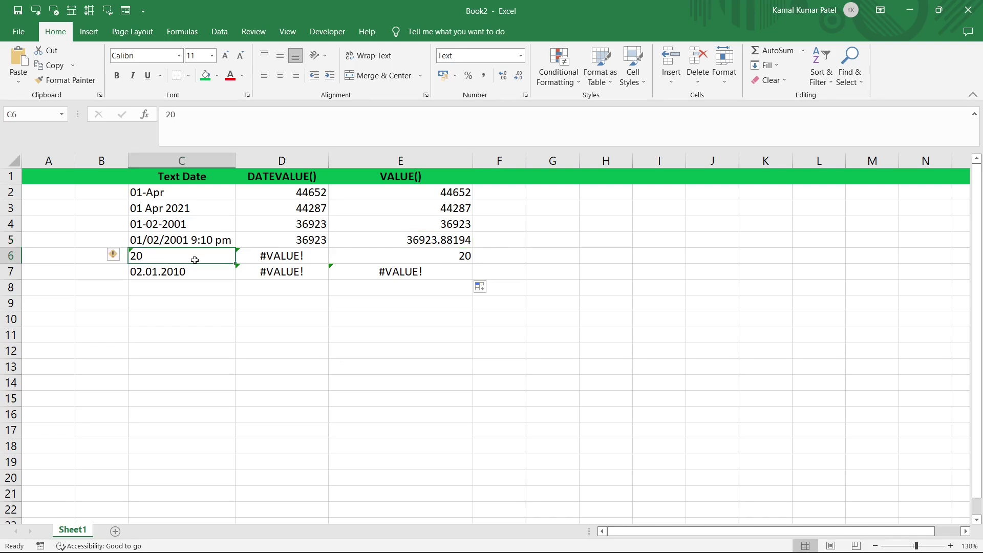
{"action": "left_click", "coordinate": [414, 254]}
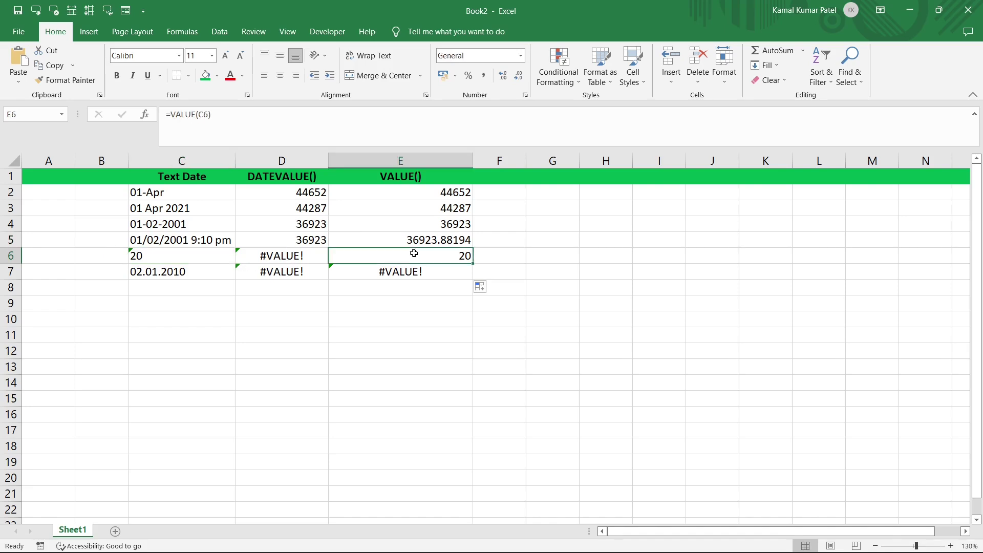
{"action": "left_click", "coordinate": [180, 274]}
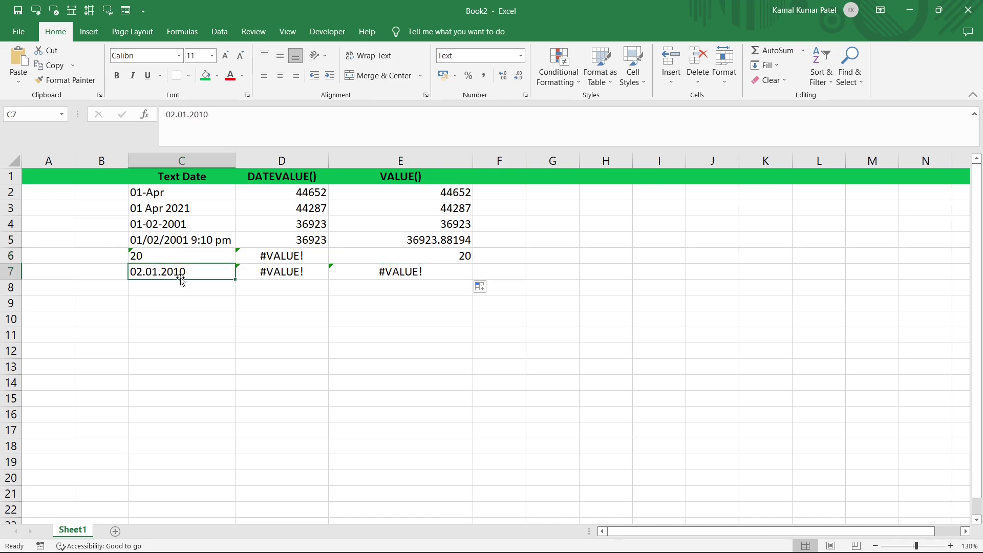
{"action": "left_click", "coordinate": [291, 273]}
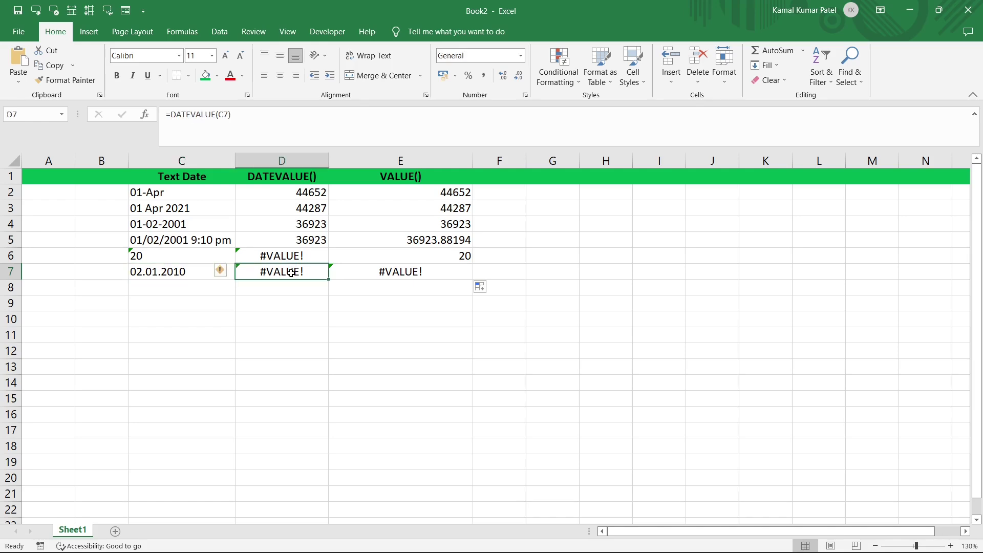
{"action": "left_click_drag", "start_coordinate": [291, 272], "coordinate": [402, 274]}
{"action": "left_click", "coordinate": [404, 275]}
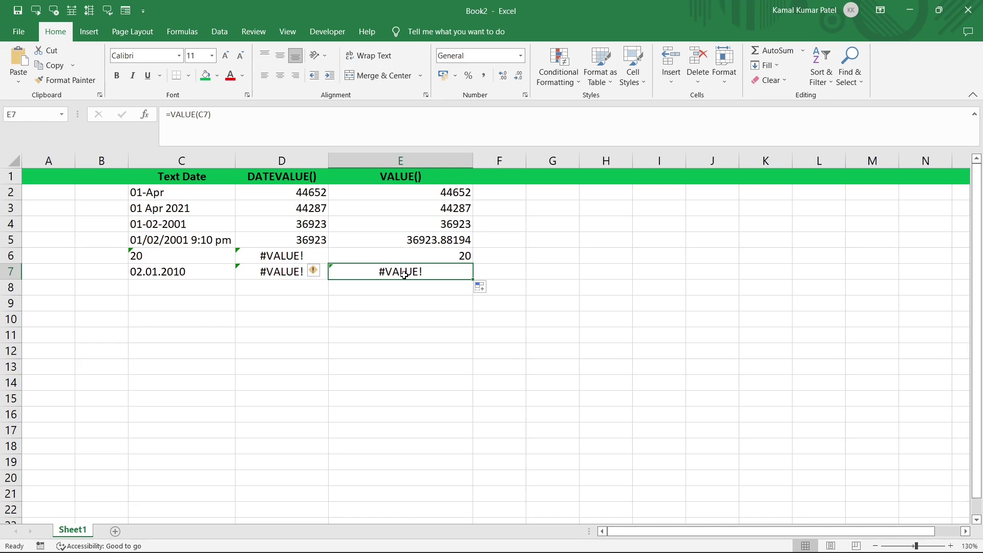
Step: Apply the Long Date format to column D, then check D2 and the text date in C4
{"action": "left_click", "coordinate": [302, 159]}
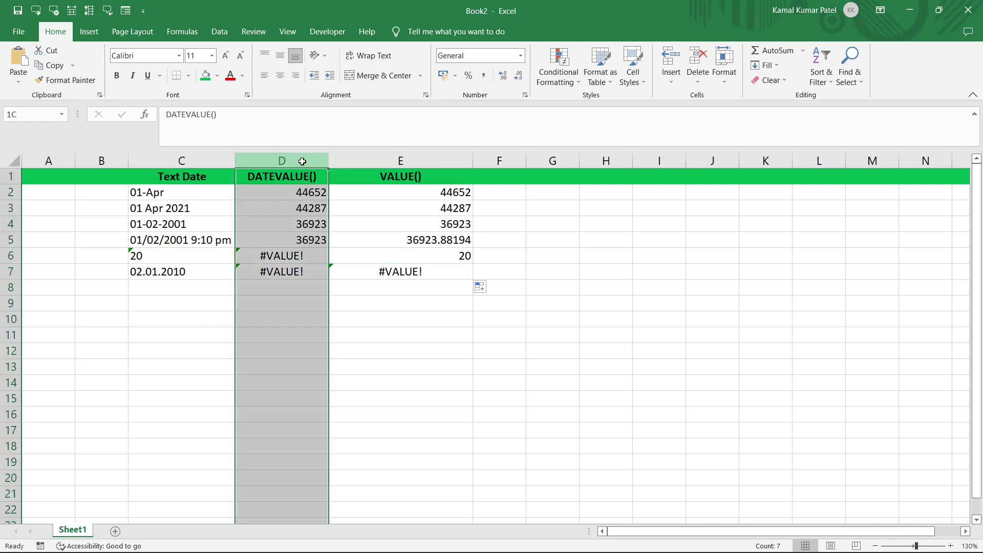
{"action": "left_click", "coordinate": [520, 55]}
{"action": "left_click", "coordinate": [506, 213]}
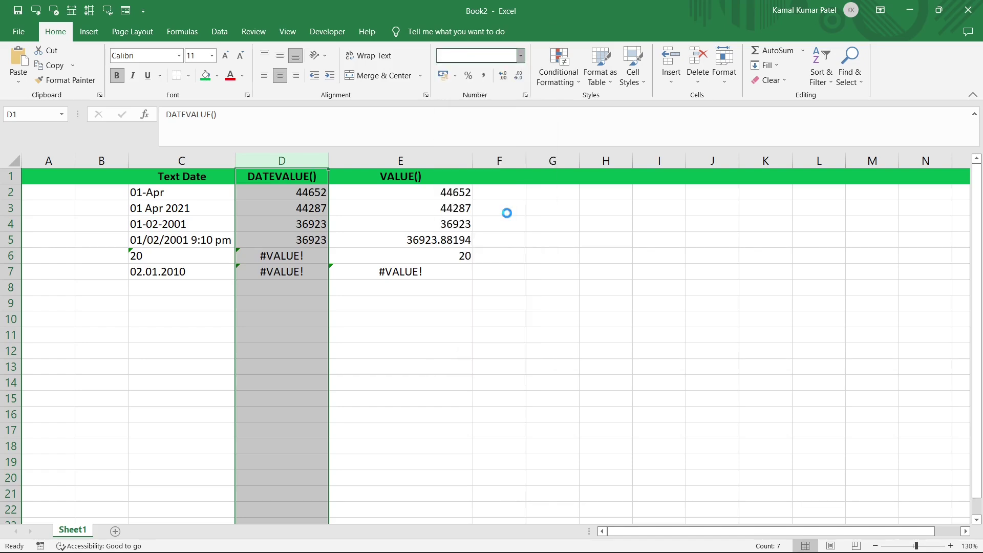
{"action": "left_click", "coordinate": [317, 197]}
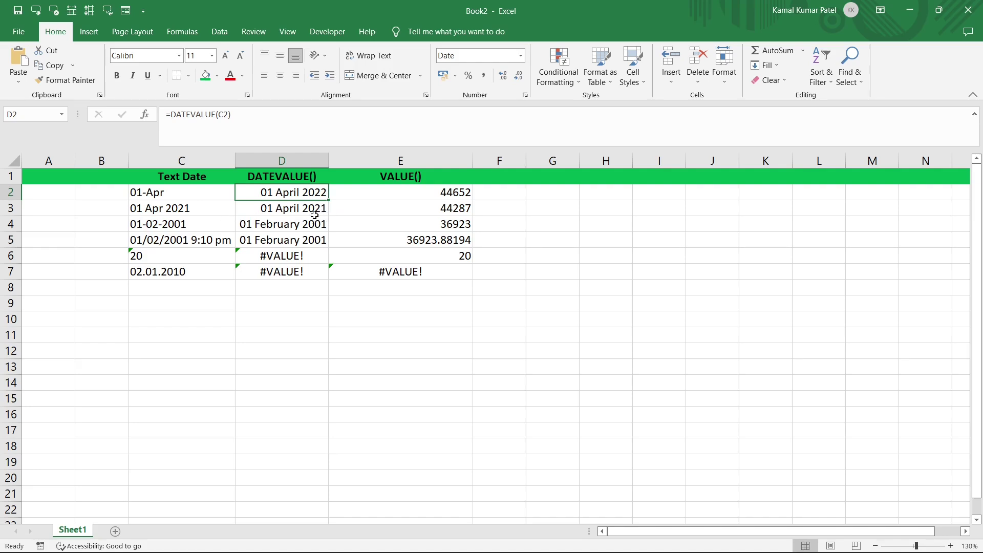
{"action": "left_click", "coordinate": [169, 225]}
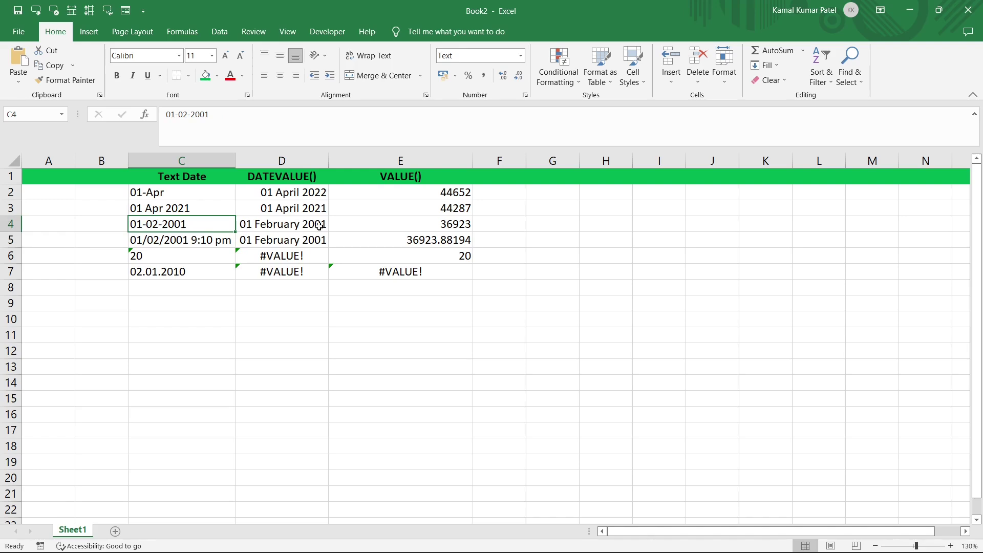
Step: Give column E the custom number format dd-mmmm-yyyy hh:mm, then check E2
{"action": "left_click", "coordinate": [449, 161]}
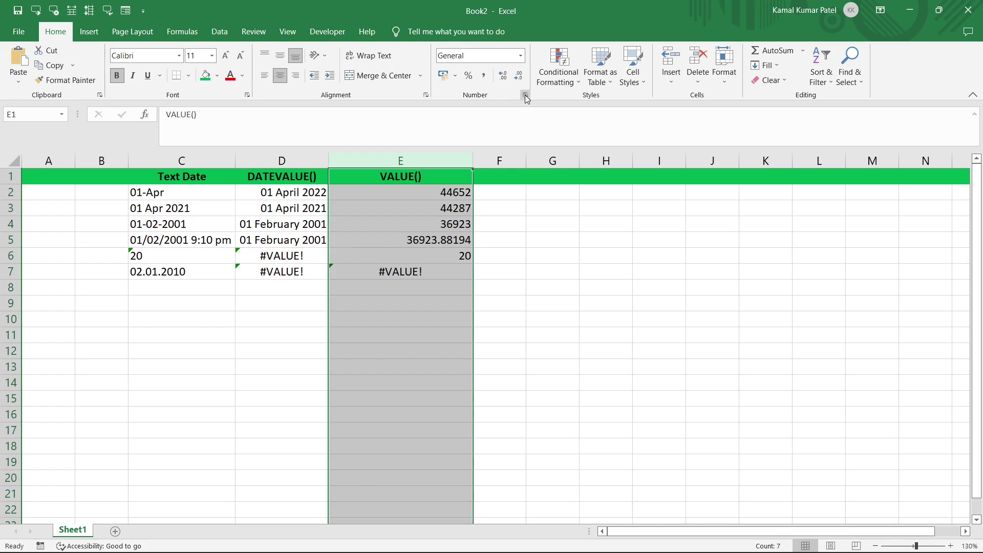
{"action": "left_click", "coordinate": [525, 95]}
{"action": "left_click", "coordinate": [495, 318]}
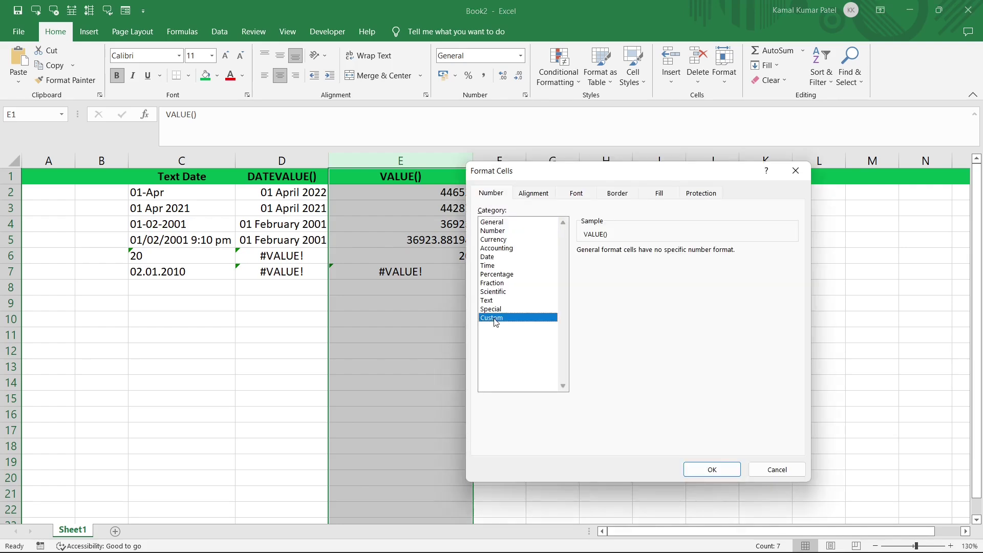
{"action": "left_click", "coordinate": [607, 318]}
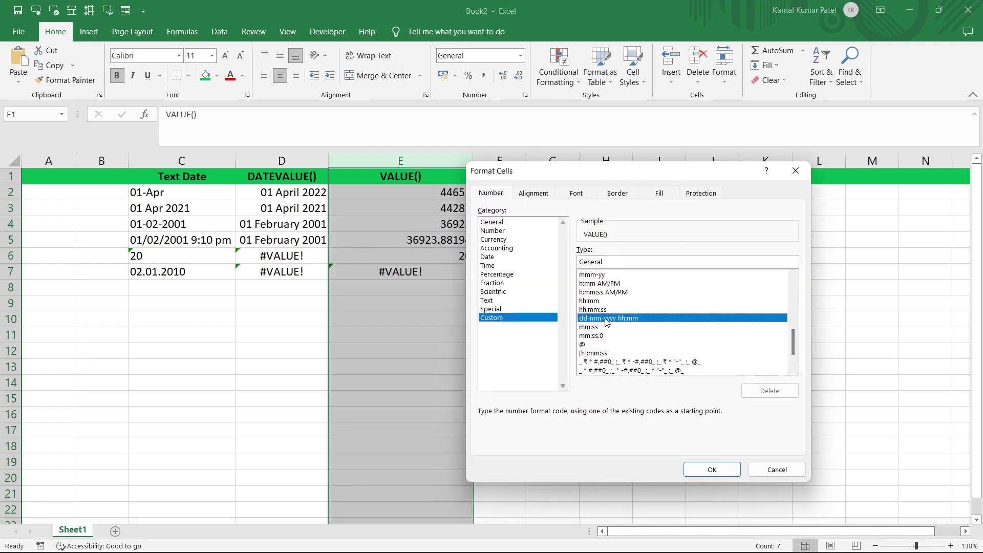
{"action": "left_click", "coordinate": [595, 262]}
{"action": "type", "text": "mm"}
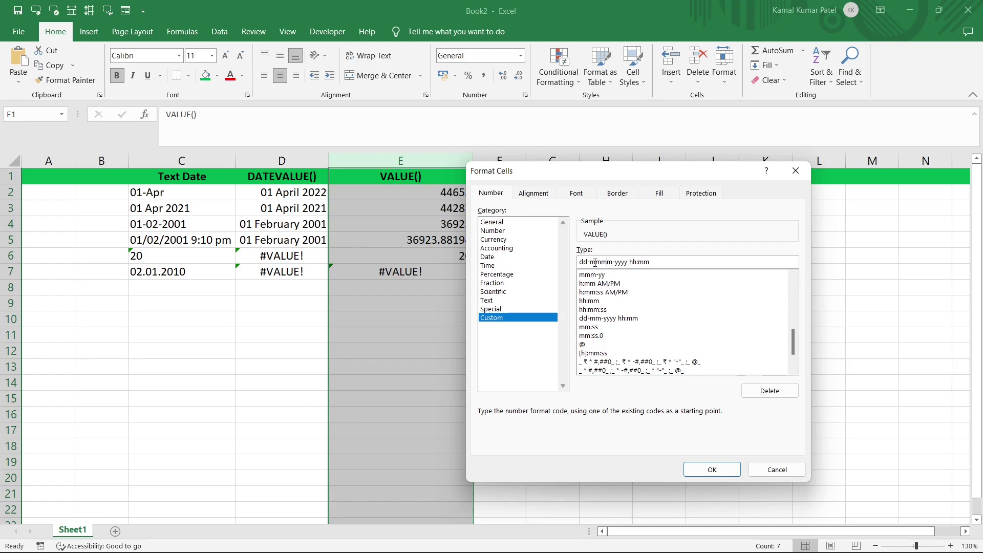
{"action": "left_click", "coordinate": [712, 469]}
{"action": "left_click", "coordinate": [365, 195]}
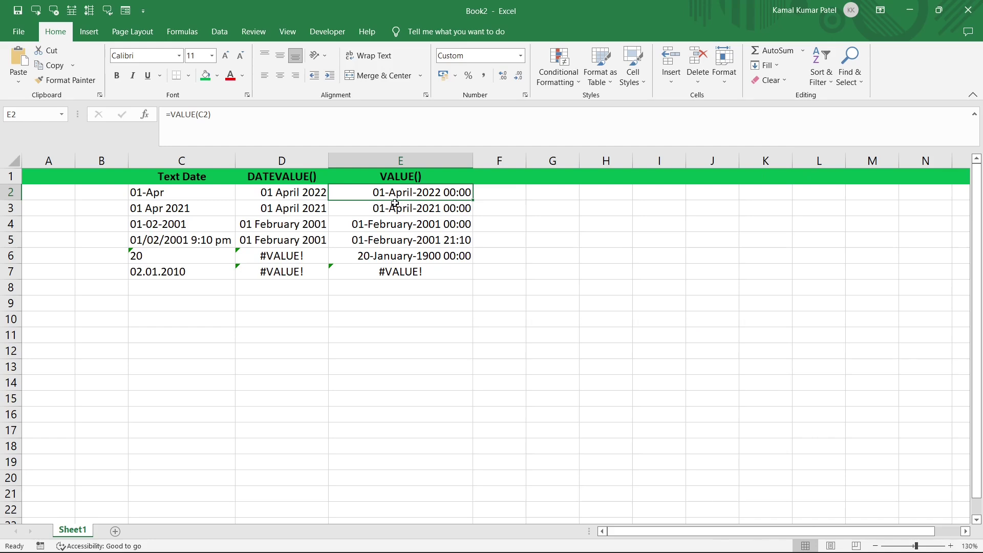
{"action": "left_click", "coordinate": [10, 239]}
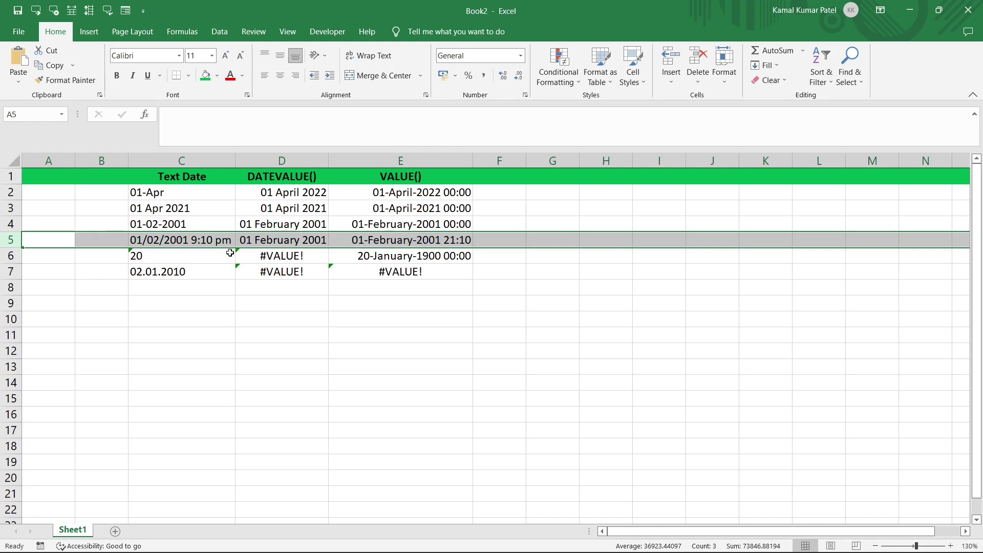
{"action": "left_click", "coordinate": [190, 256]}
{"action": "left_click", "coordinate": [7, 256]}
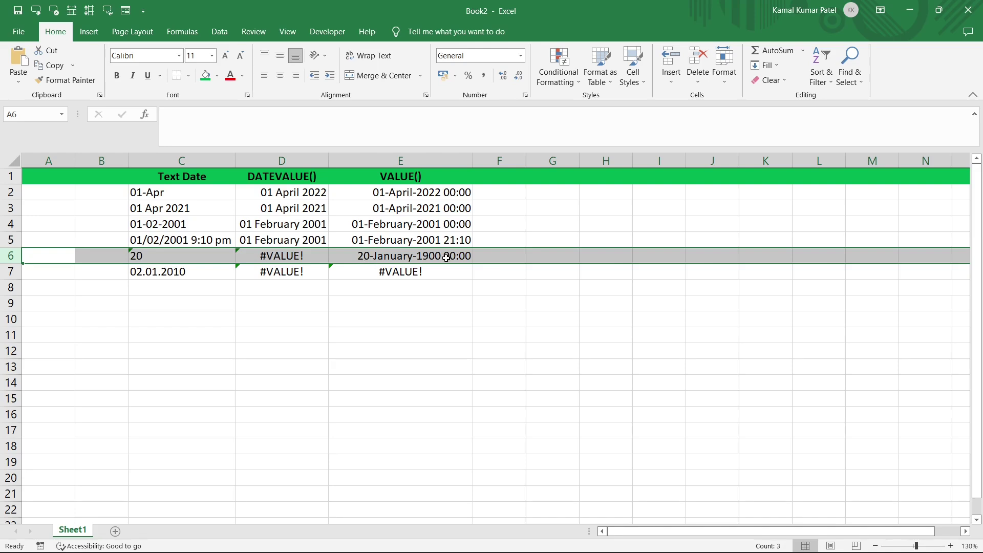
{"action": "left_click", "coordinate": [174, 272]}
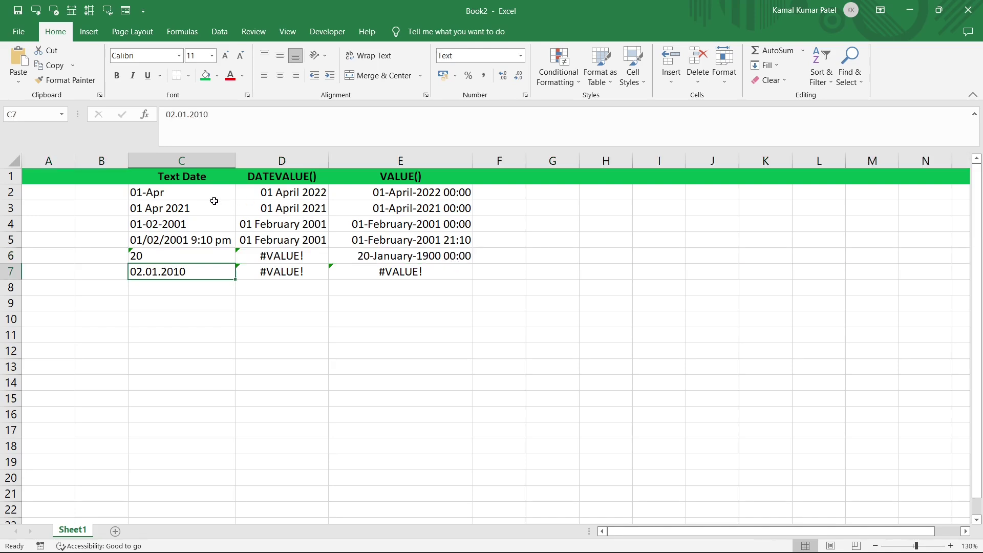
{"action": "left_click", "coordinate": [154, 192]}
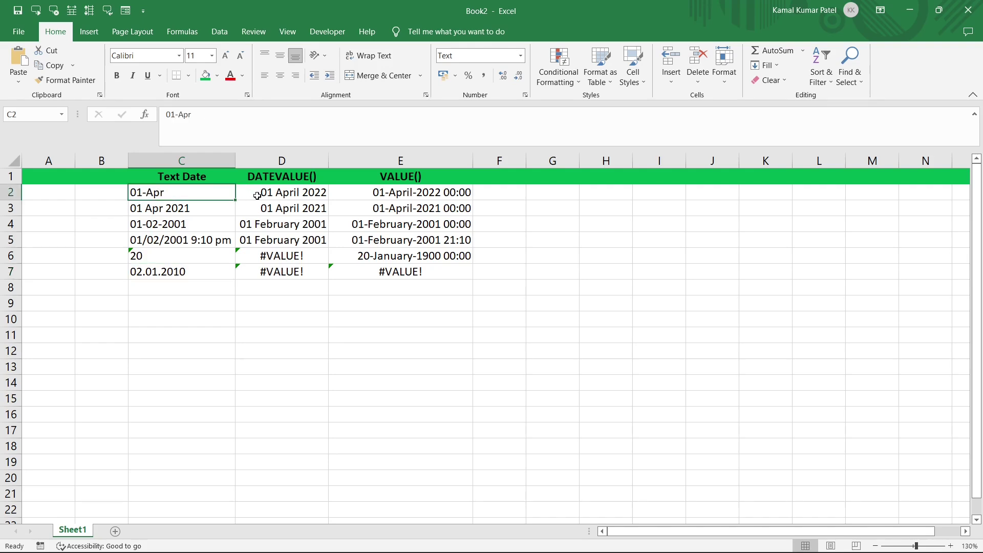
{"action": "left_click_drag", "start_coordinate": [257, 196], "coordinate": [423, 279]}
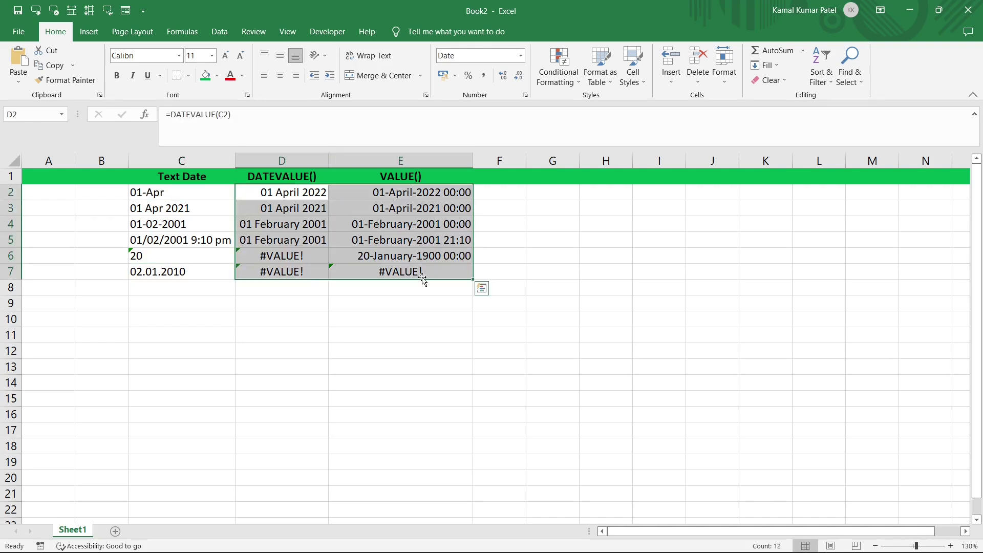